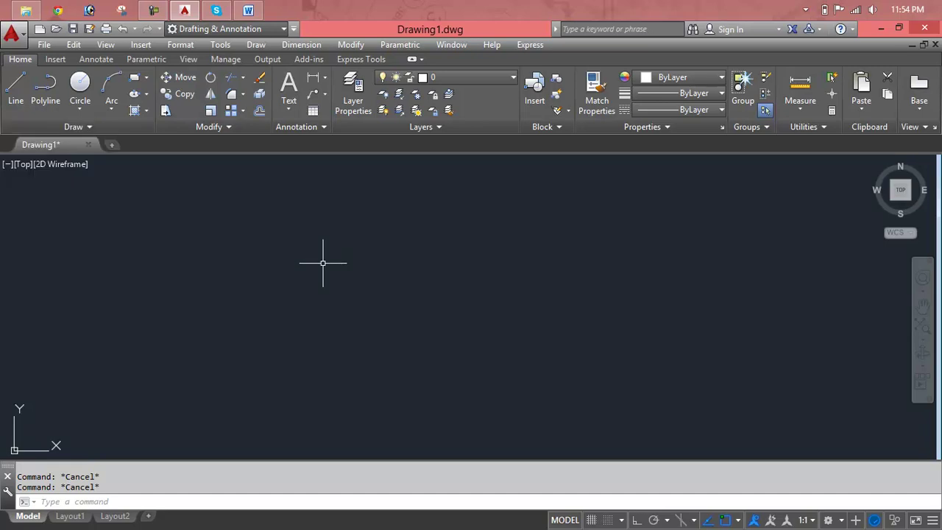
- Draw a helix in the empty drawing area with a base radius of 4', a top radius of 2' and a height of 5'
click(88, 127)
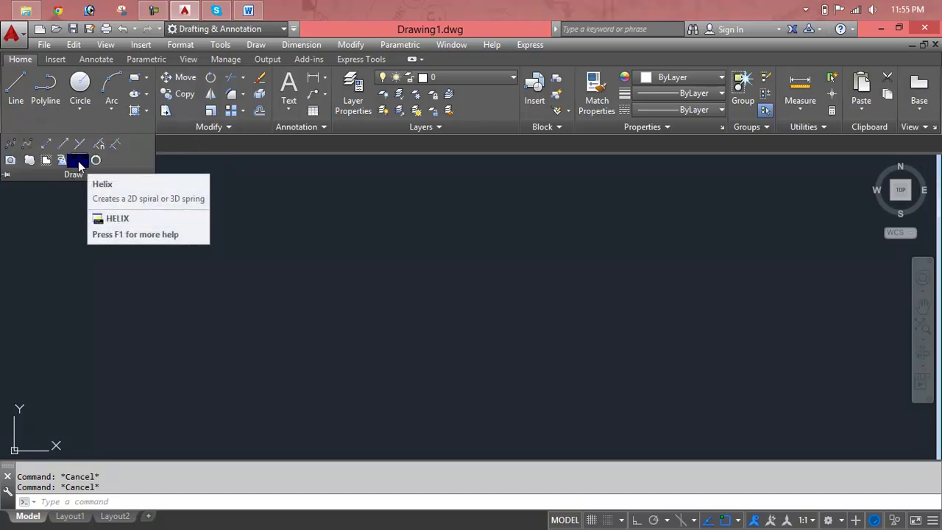
click(256, 46)
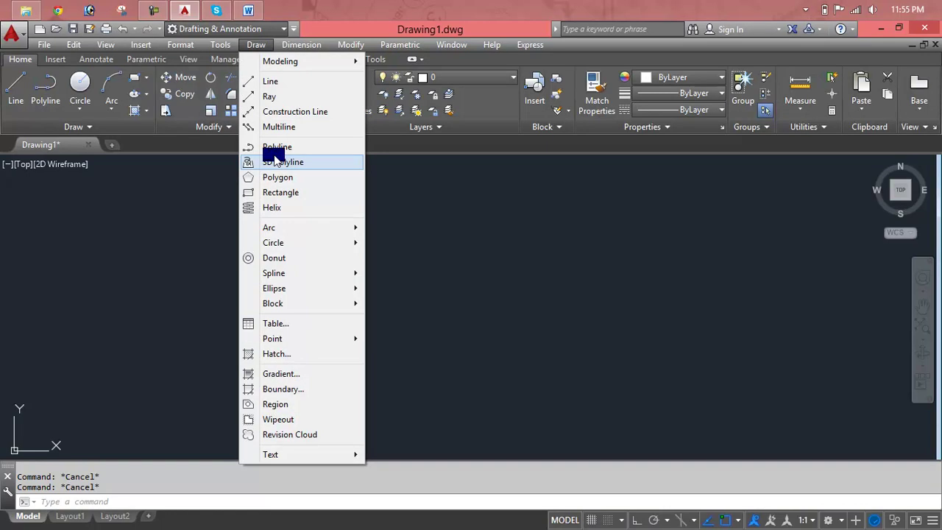
click(286, 218)
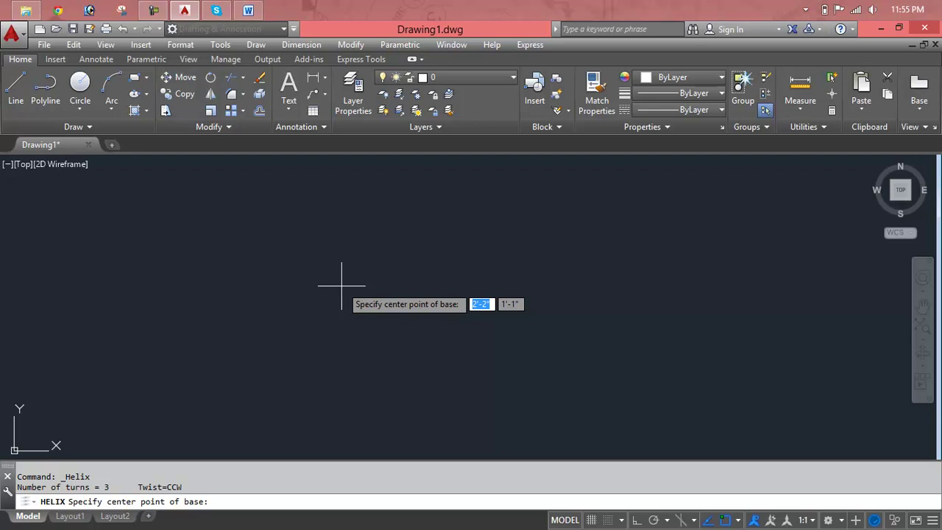
click(312, 340)
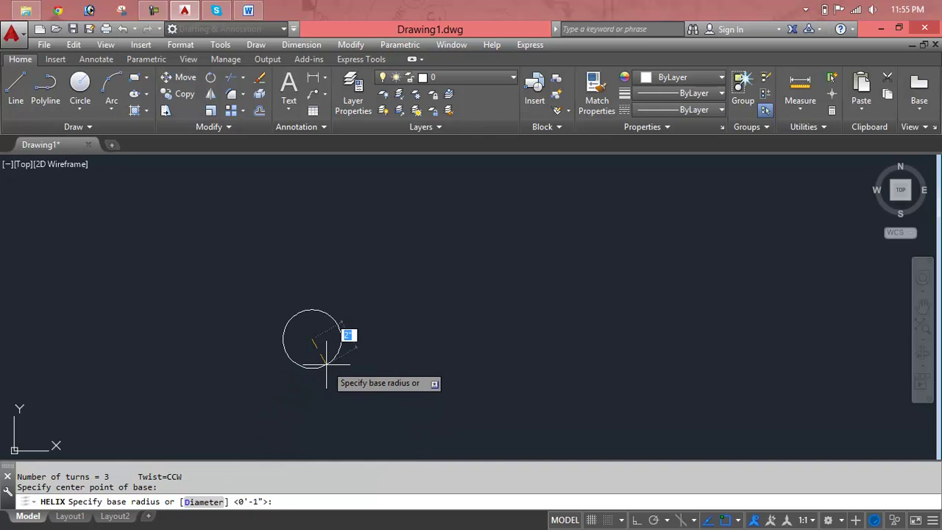
text(4)
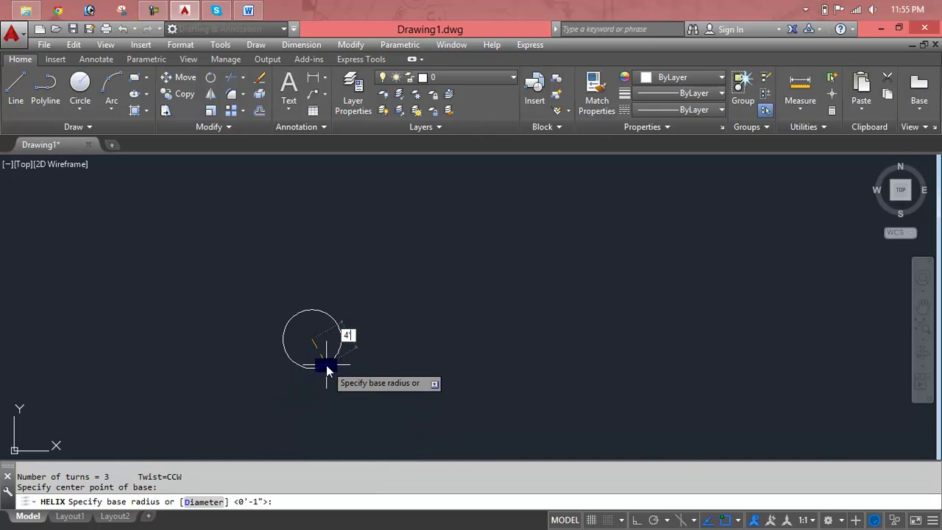
key(Return)
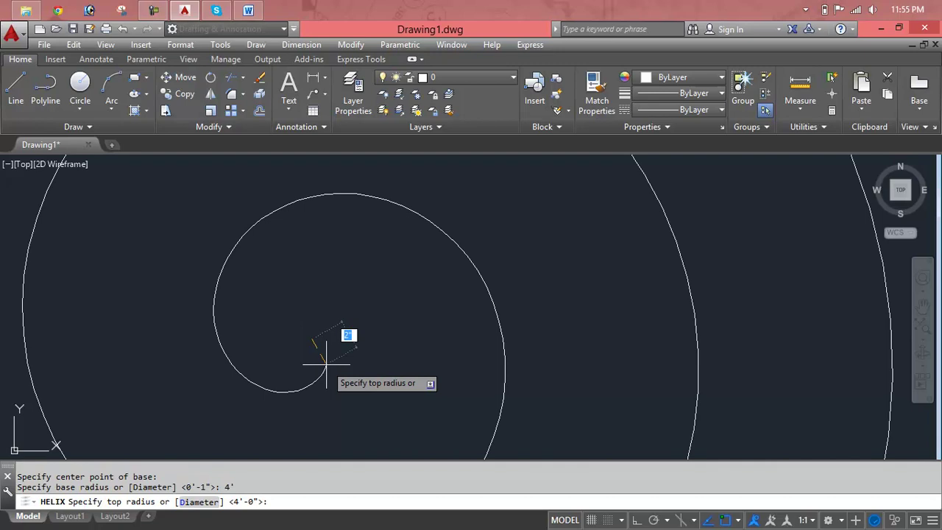
scroll(326, 364, down, 3)
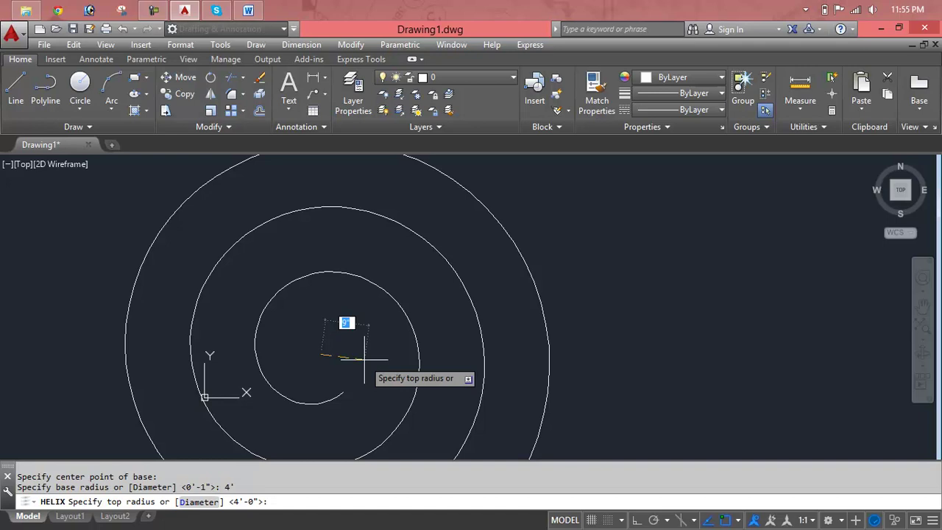
text(2')
key(Return)
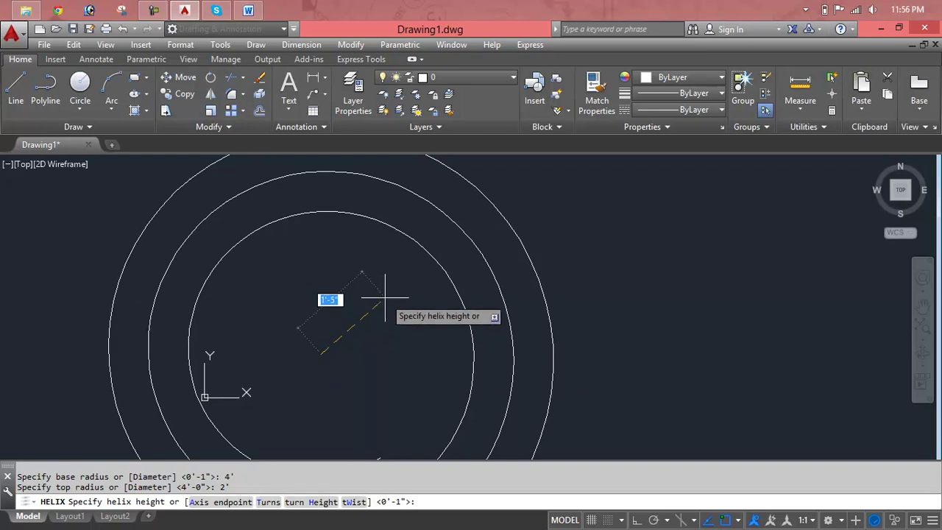
text(5)
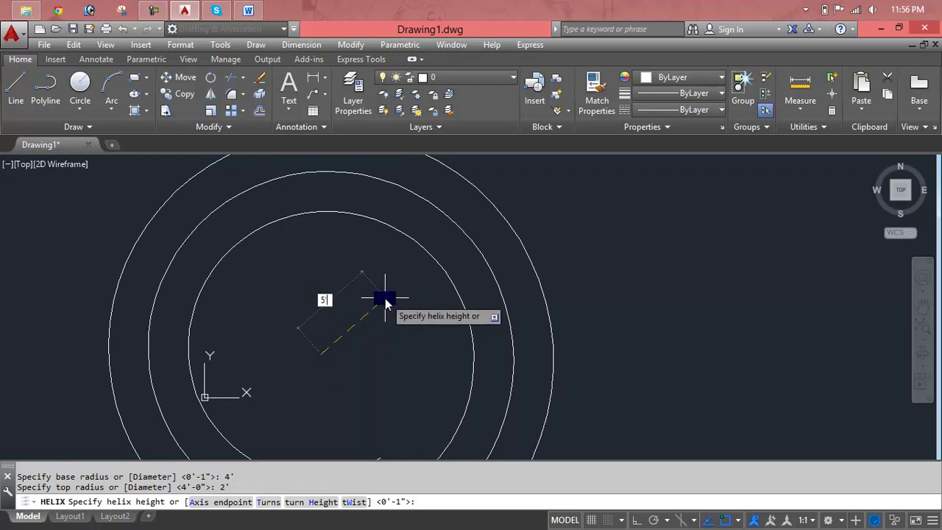
key(Return)
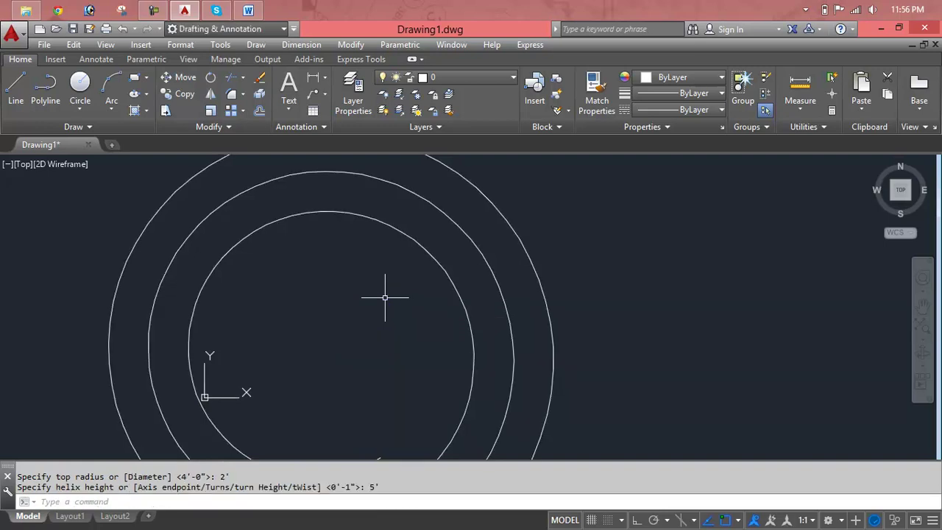
- Examine the helix's spring shape from several 3D angles and in the front view, including its lower end
click(900, 190)
drag(901, 163, 900, 190)
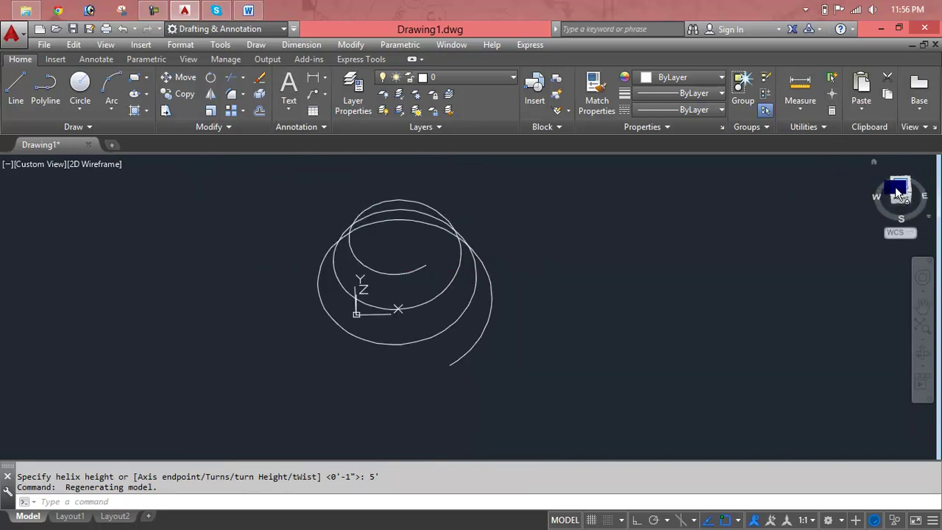
drag(899, 193, 904, 442)
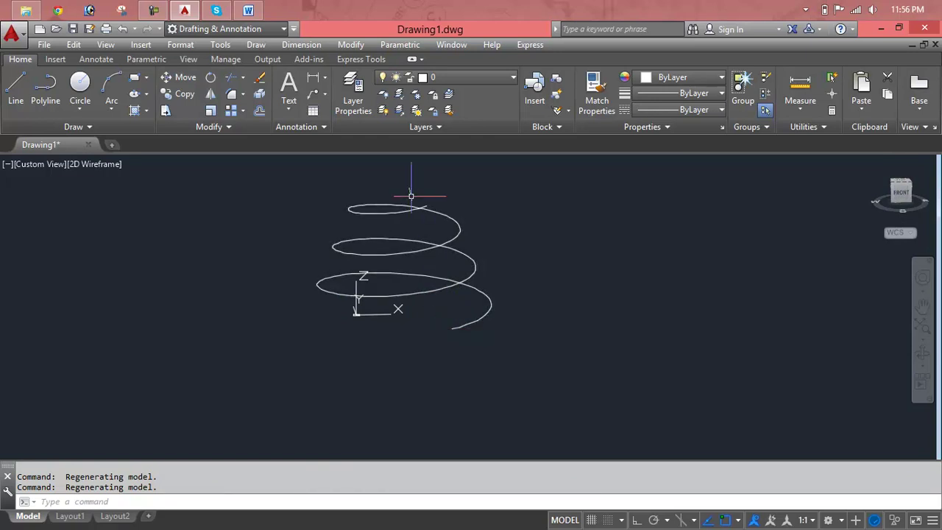
click(900, 193)
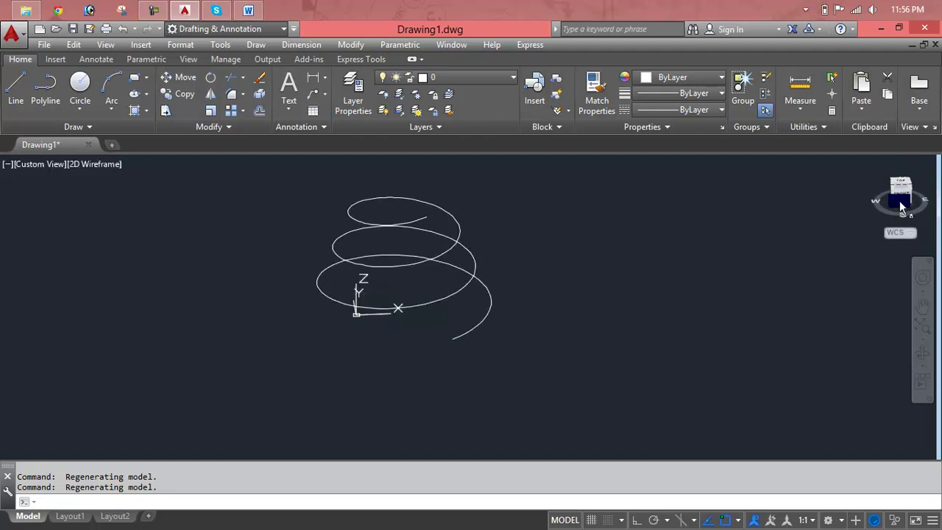
click(903, 191)
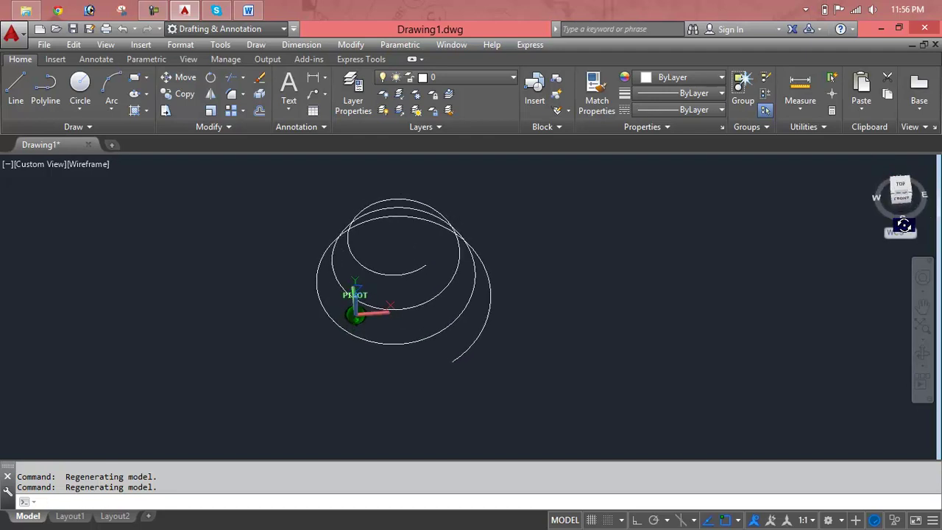
click(900, 200)
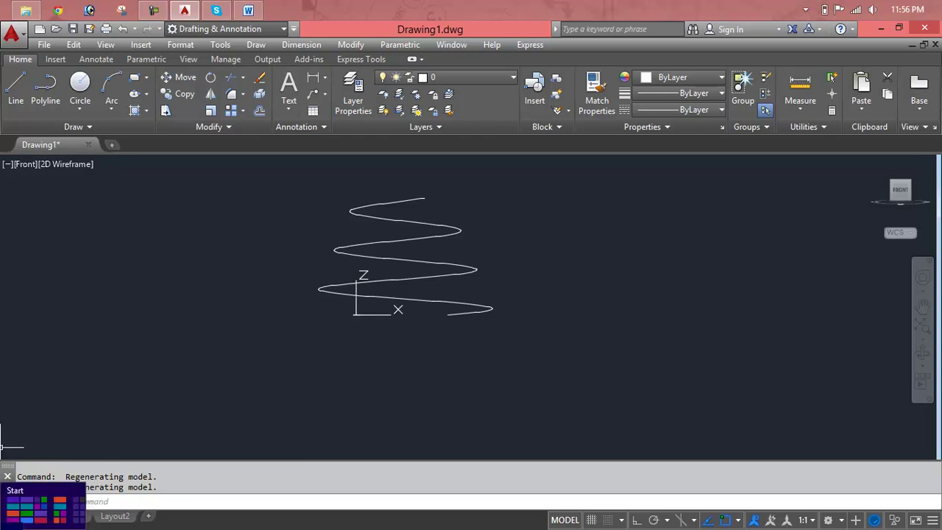
scroll(450, 319, up, 5)
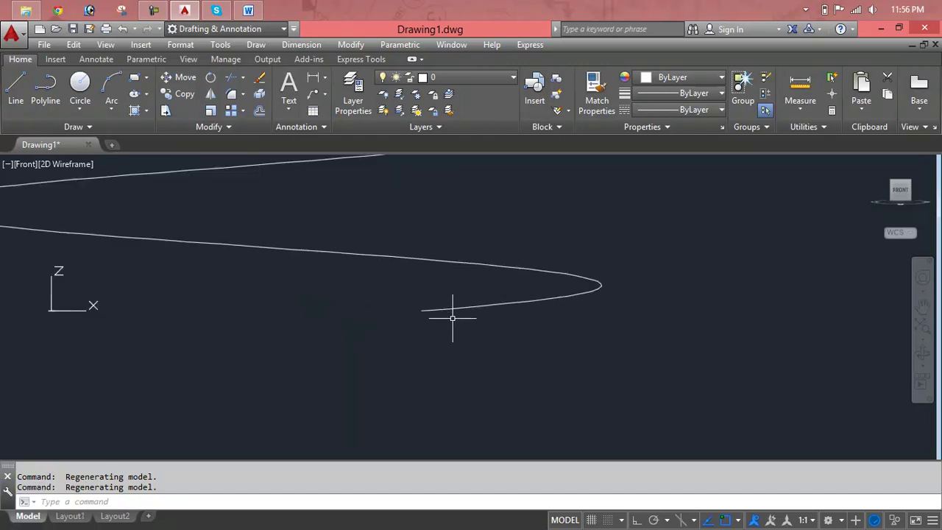
scroll(452, 316, down, 3)
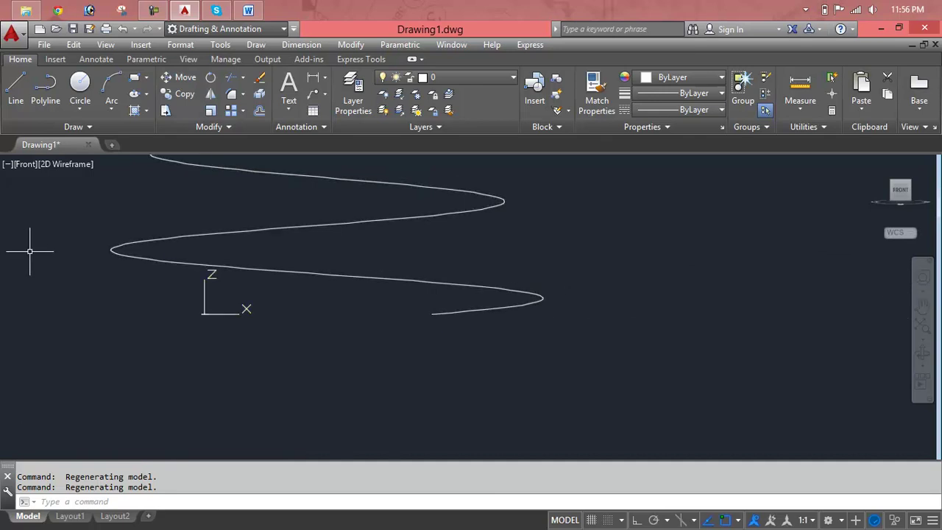
- Return to the Top view with the whole helix in the drawing area
click(34, 163)
click(73, 205)
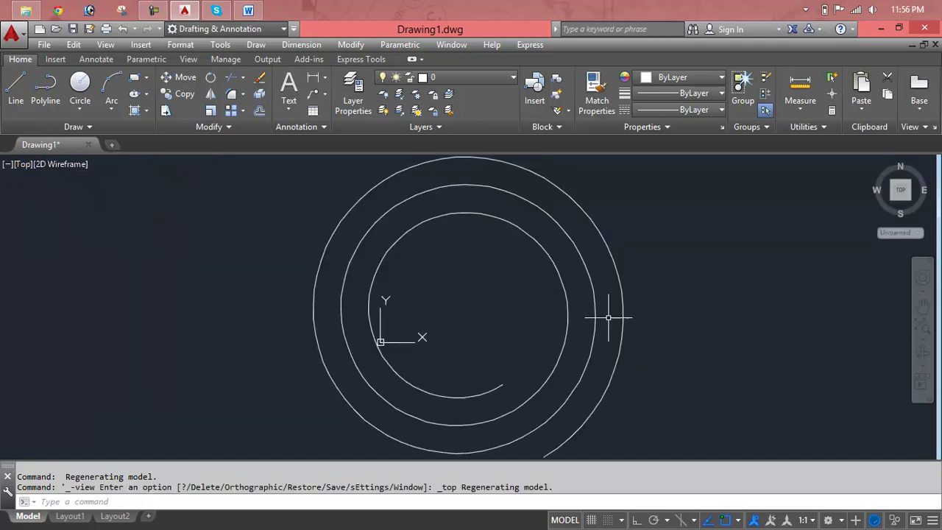
middle_drag(538, 292, 486, 284)
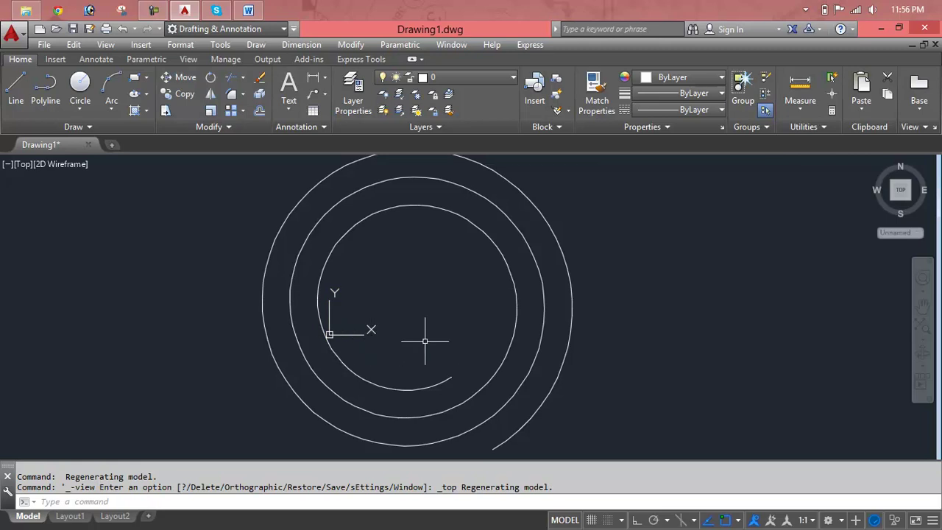
- Turn off displaying the UCS icon at the UCS origin point in the UCS settings
text(UC)
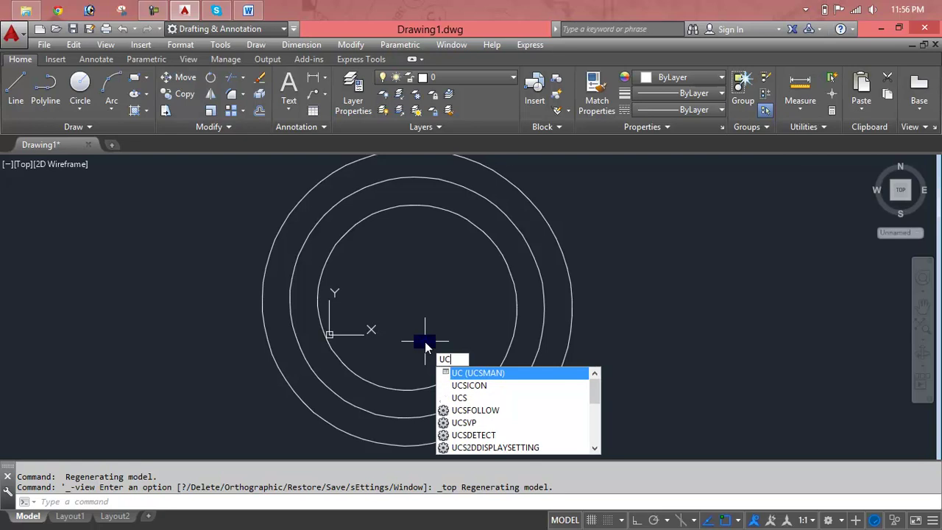
key(Return)
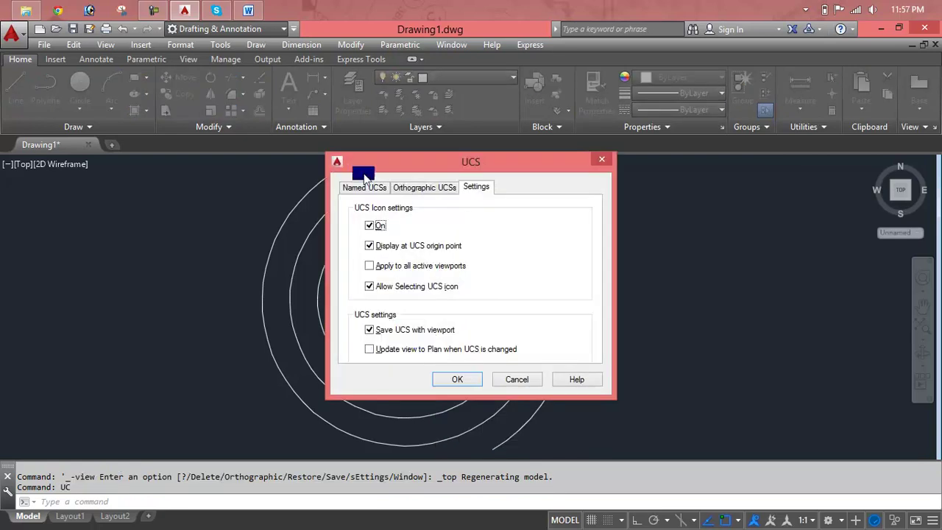
click(401, 246)
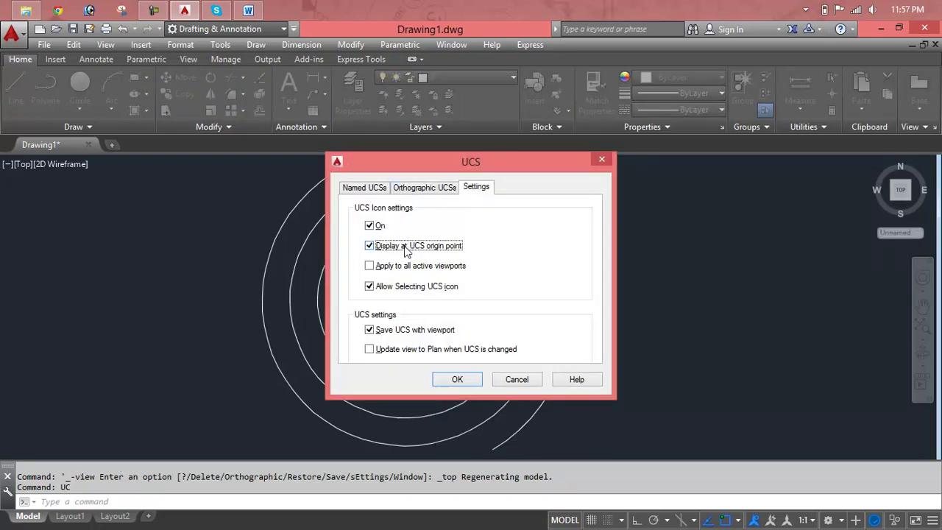
click(456, 381)
key(Escape)
key(Escape)
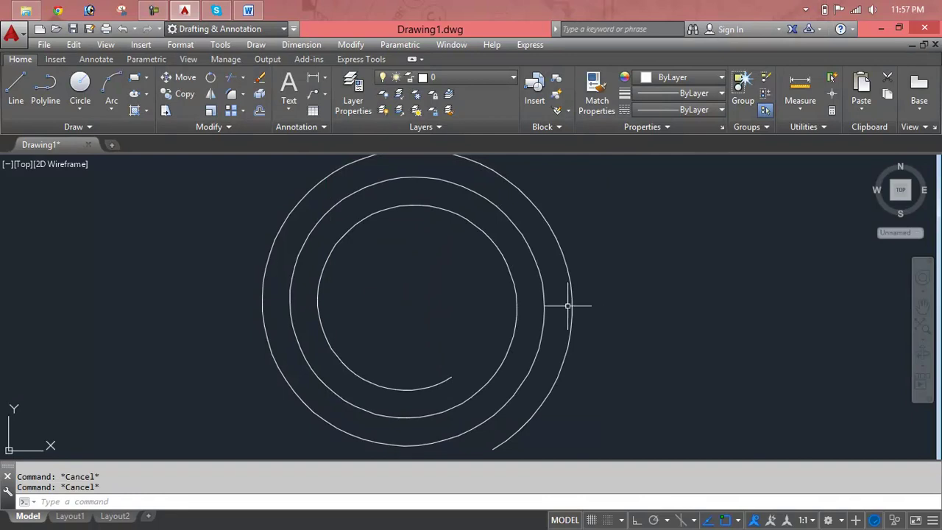
- Delete the helix from the drawing
click(514, 297)
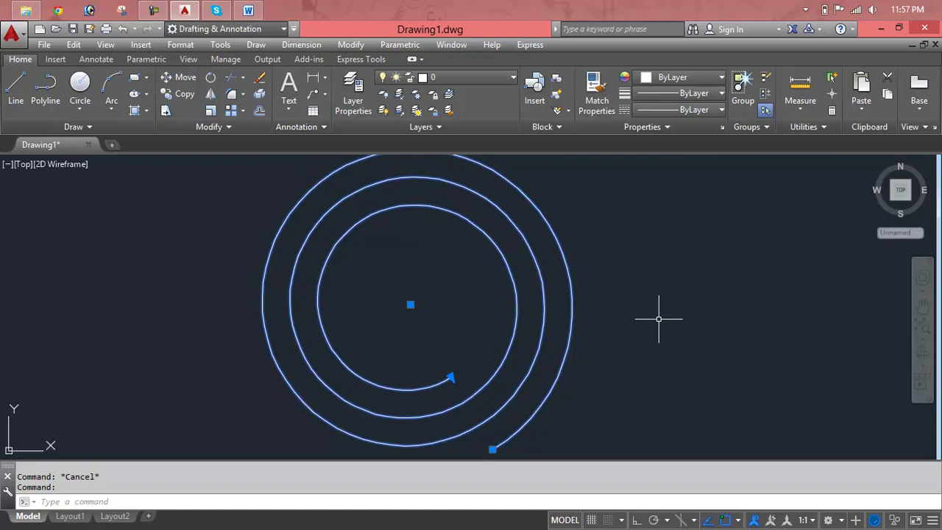
key(Delete)
key(Escape)
key(Escape)
- Draw a new helix near the middle of the view with a 2' base radius, 8" top radius and 3' height
text(H)
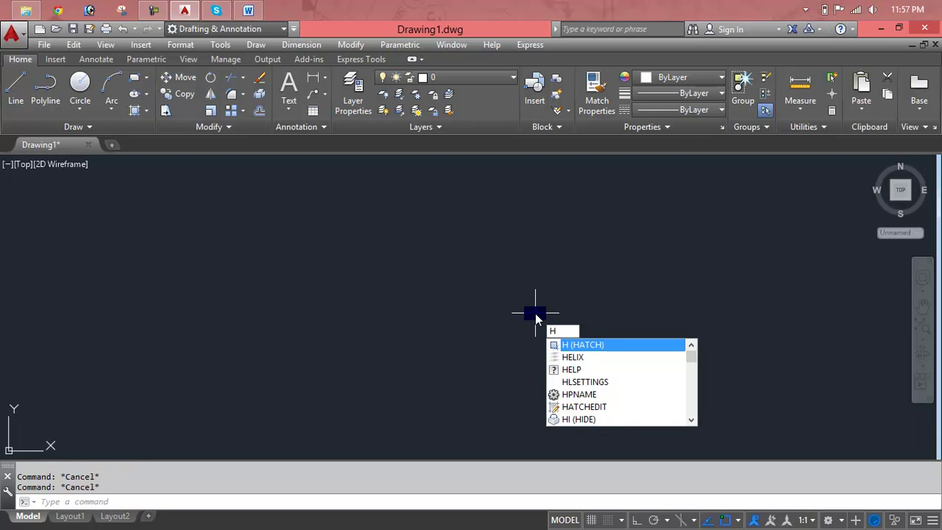
text(EL)
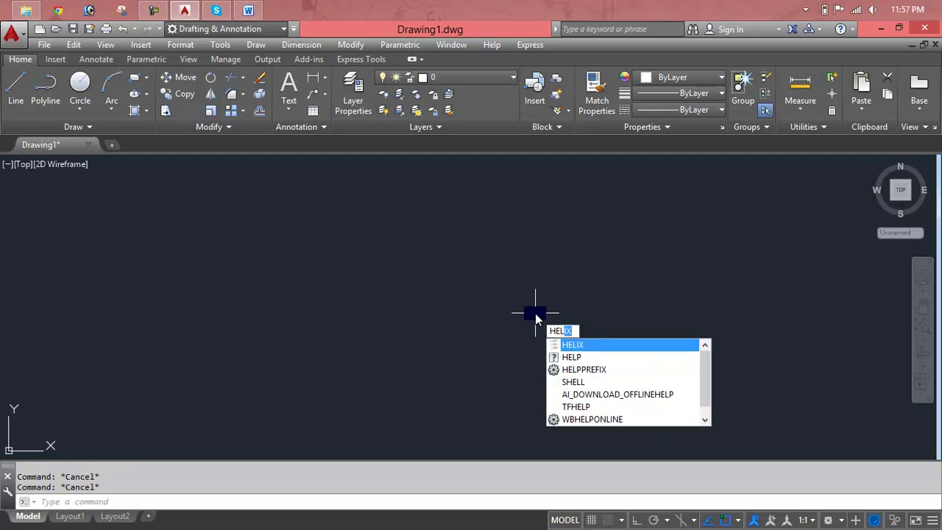
key(Return)
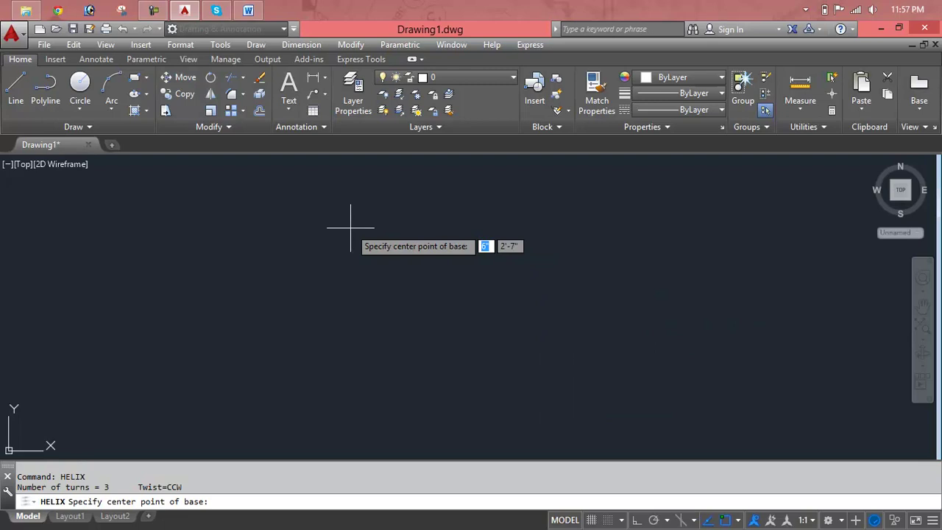
click(372, 319)
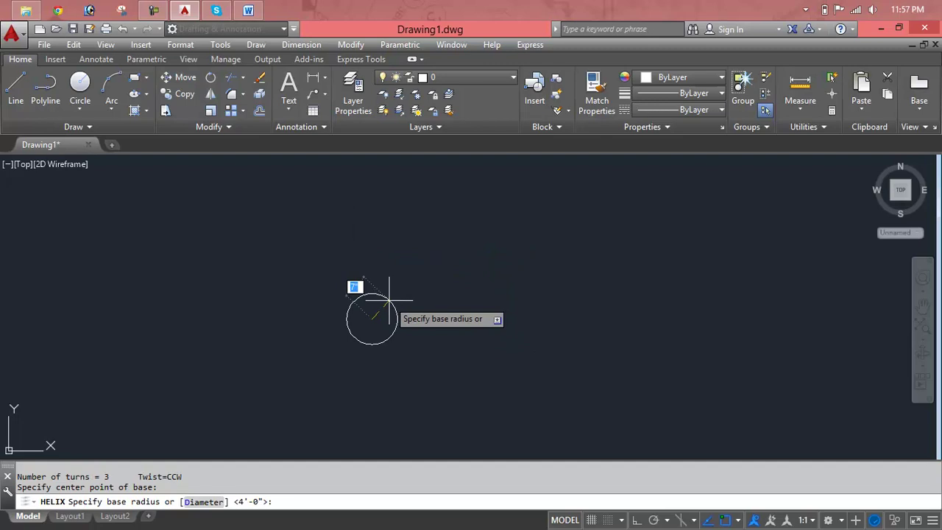
text(2)
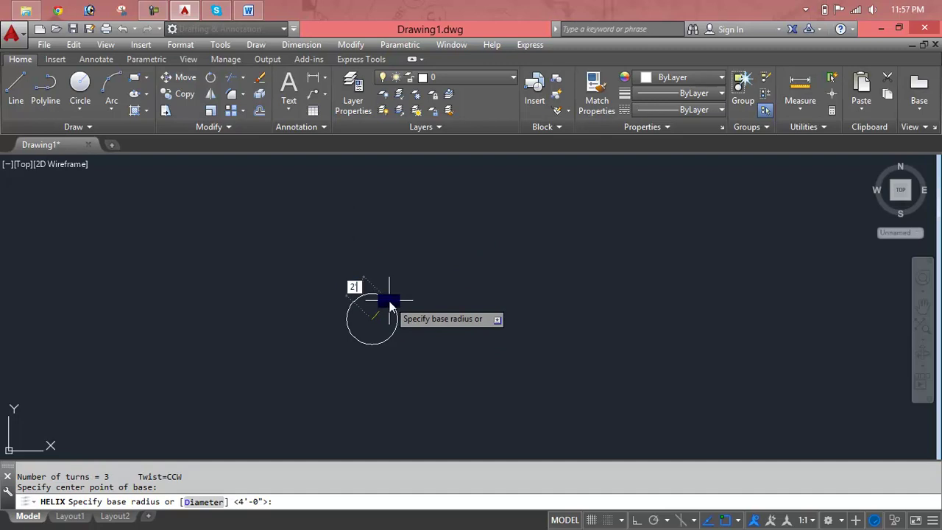
key(Return)
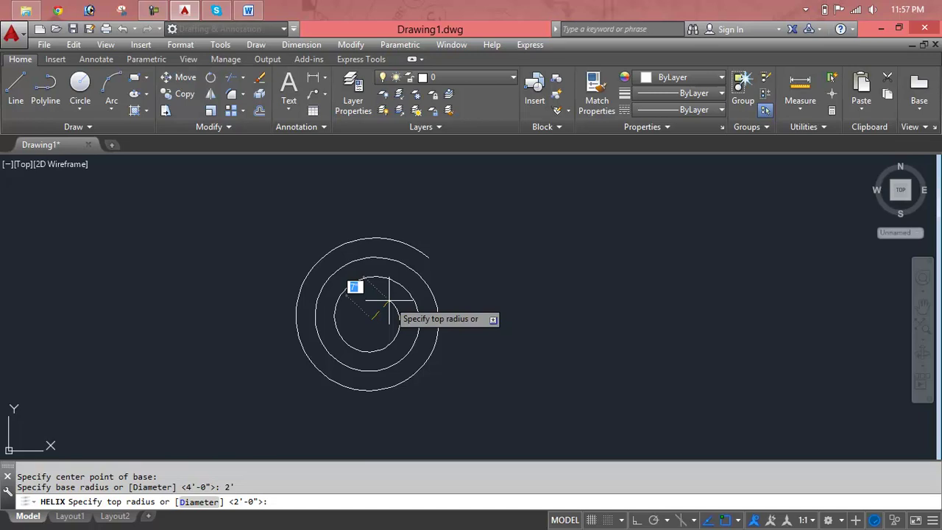
text(8)
key(Return)
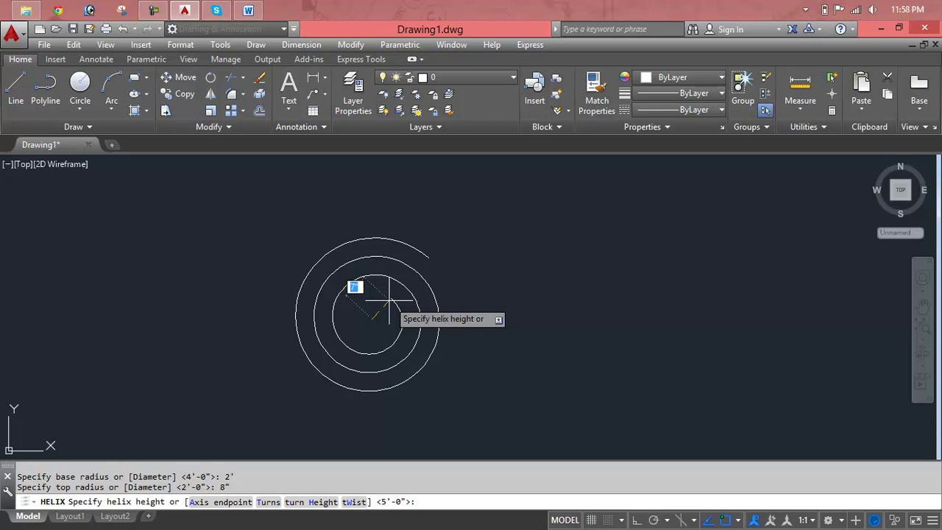
text(3)
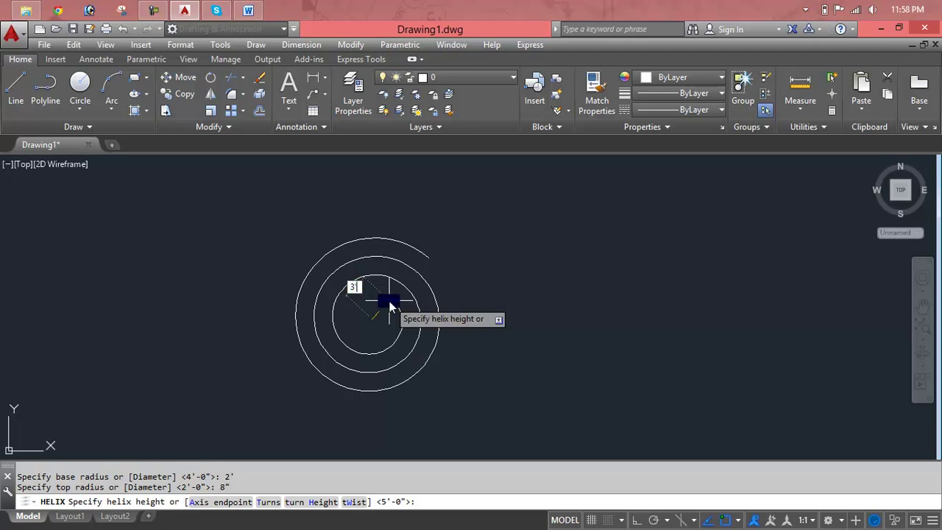
key(Return)
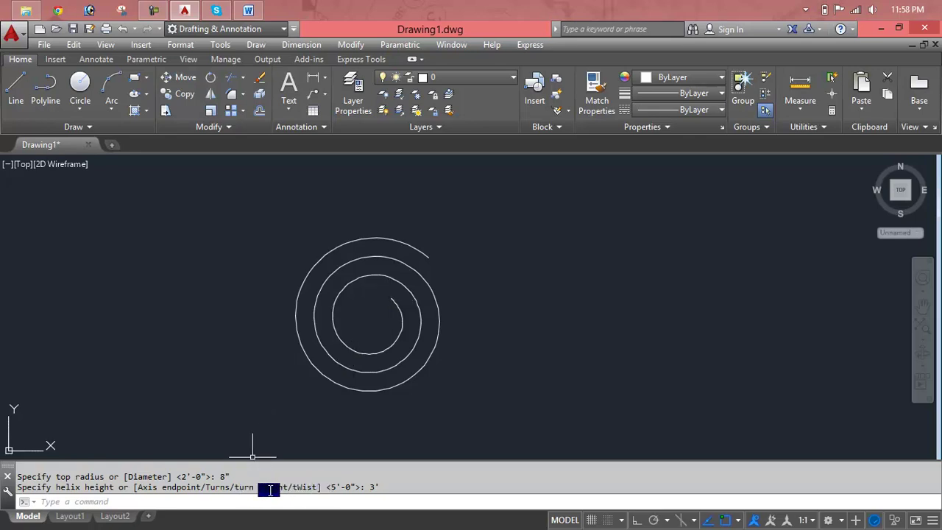
- Delete the three-turn helix that has the 2' base radius and 8" top radius
click(515, 324)
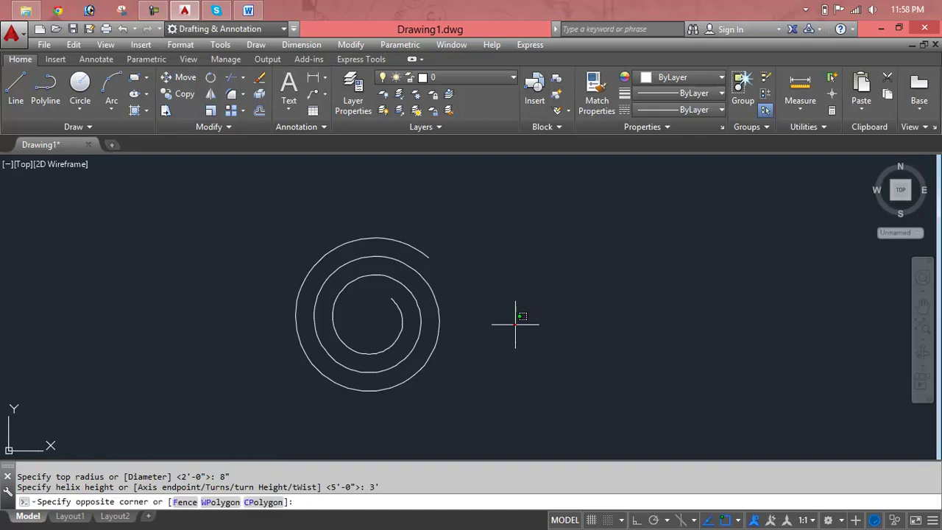
click(395, 336)
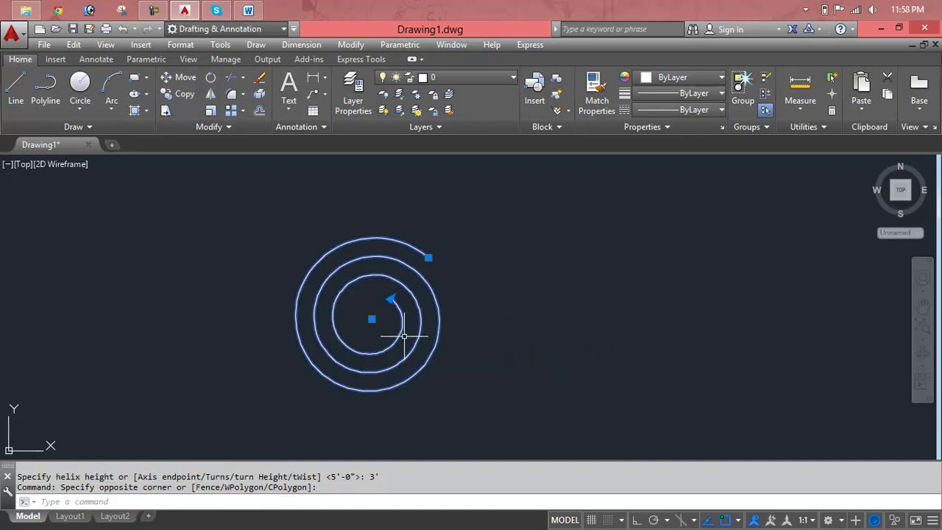
key(Delete)
key(Escape)
key(Escape)
- Start a new helix near the middle of the view with a 6" base radius and 2' top radius
text(HELIX)
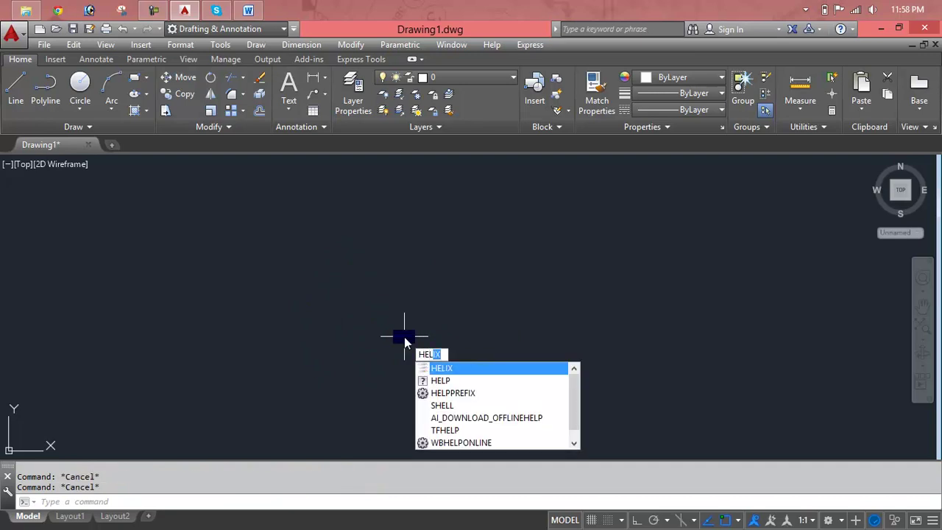
key(Return)
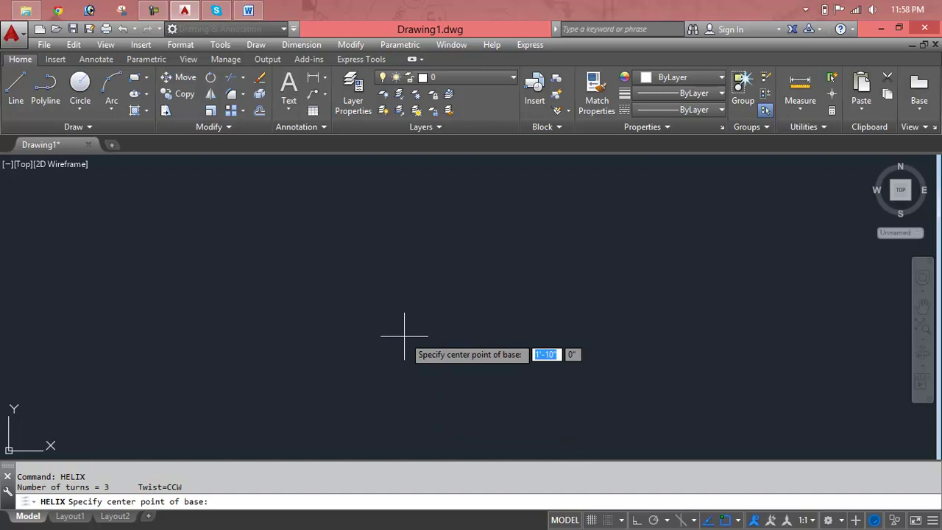
click(404, 336)
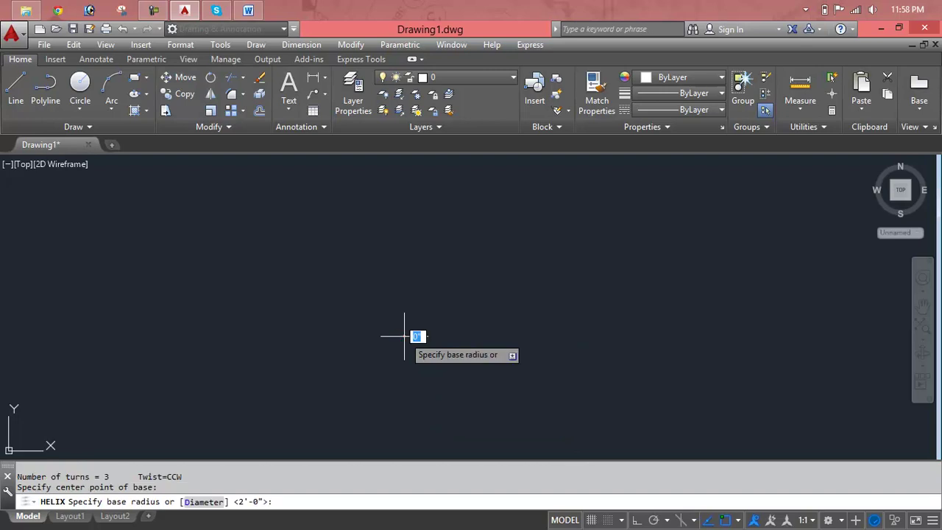
text(6')
key(Return)
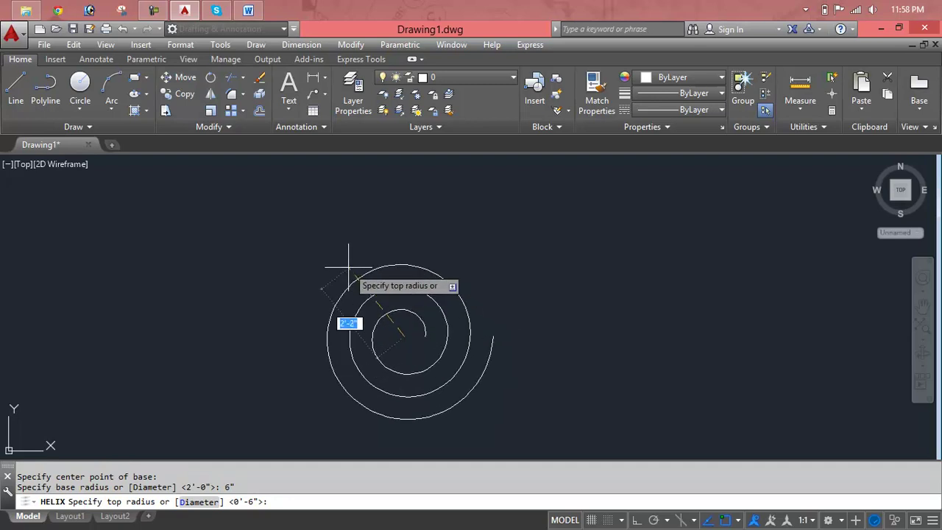
text(2)
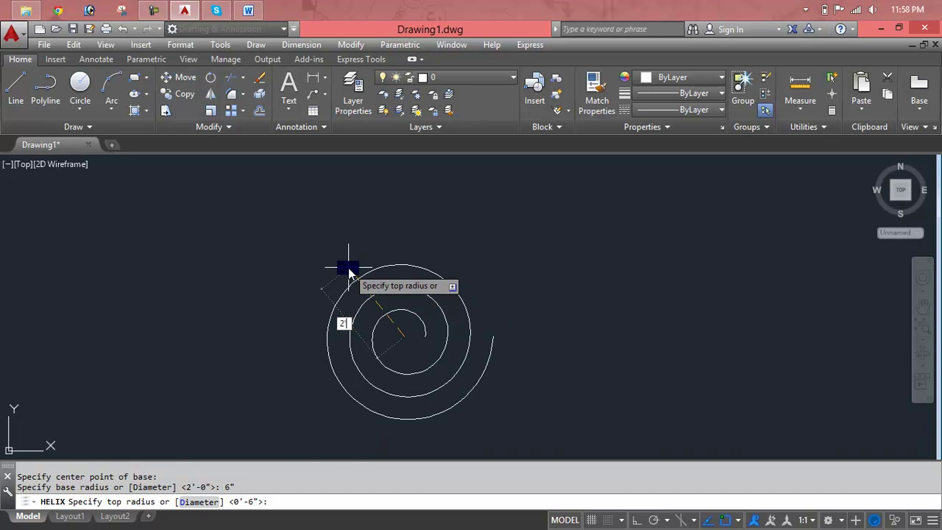
text(')
key(Return)
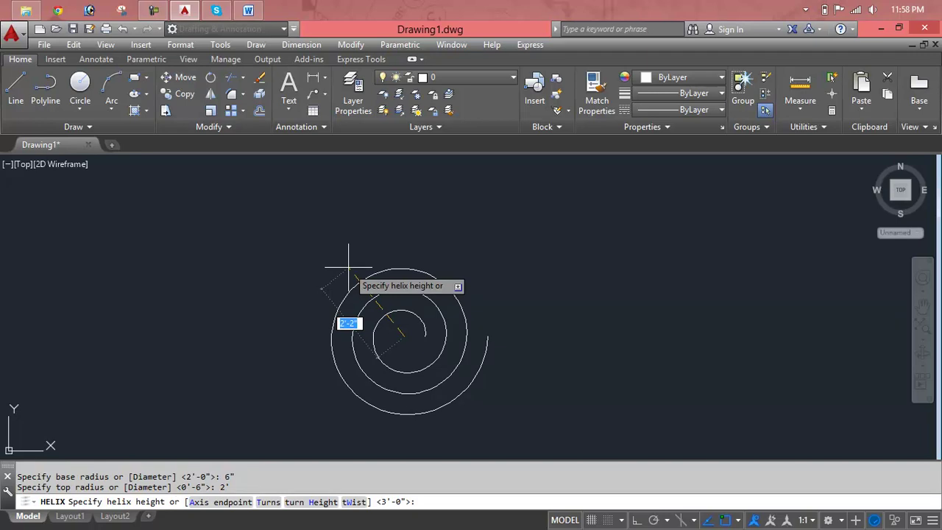
- Set the number of turns of the helix being drawn to 6
text(t)
key(Return)
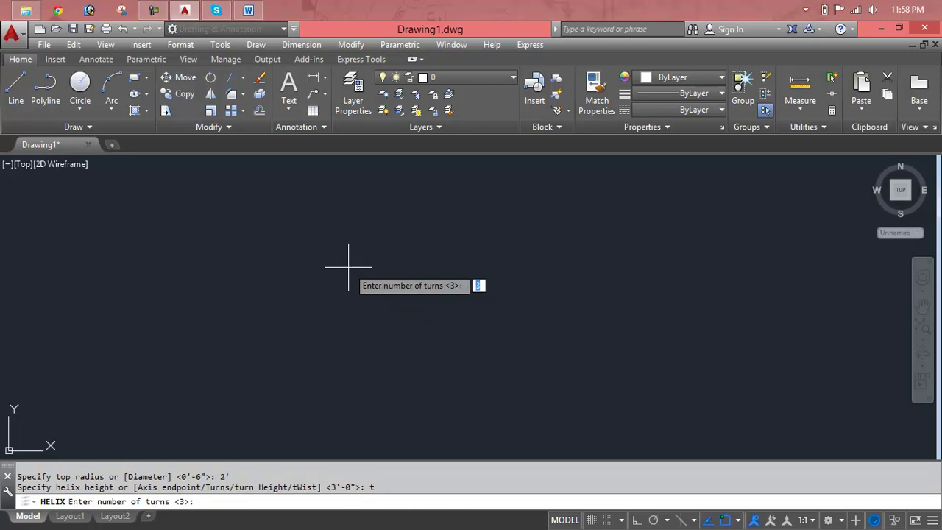
text(6)
key(Return)
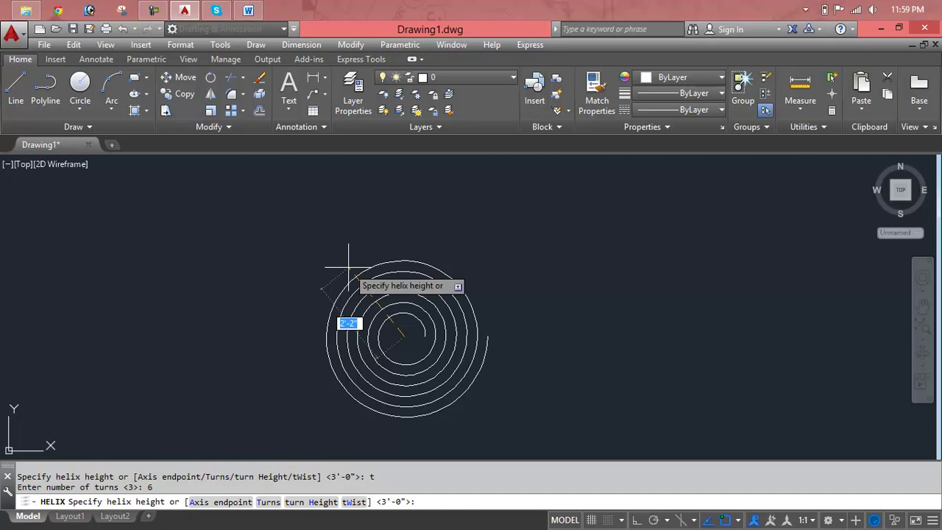
- Set the helix's twist direction to clockwise (CW) and finish it with a height of 5'
text(w)
key(Return)
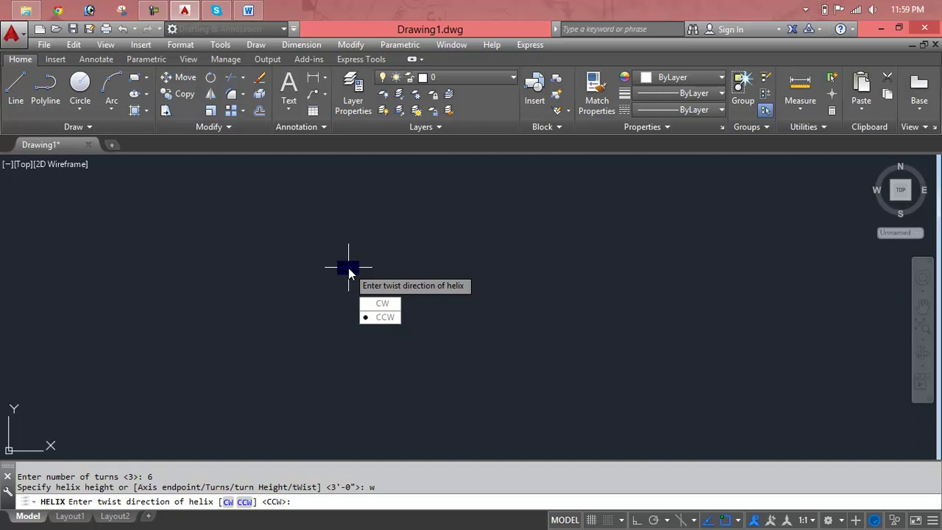
key(Return)
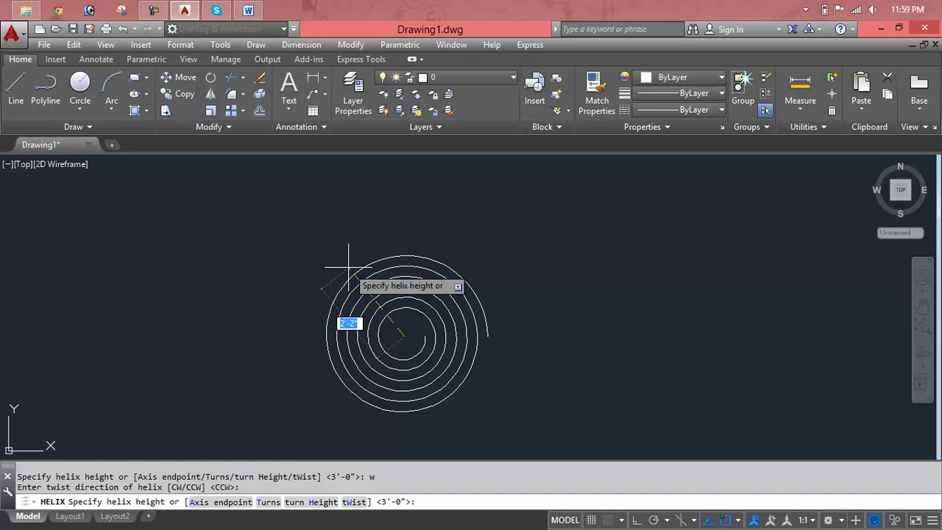
text(5')
key(Return)
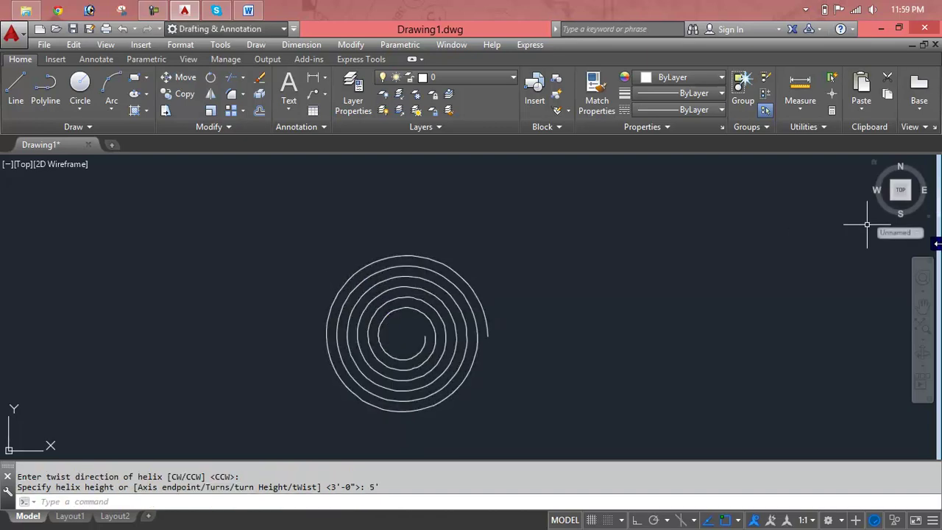
- Inspect the six-turn helix from a tilted 3D view and delete it from the drawing
mouse_move(901, 194)
mouse_move(898, 194)
mouse_down()
mouse_move(875, 396)
mouse_move(843, 349)
mouse_move(847, 366)
mouse_up()
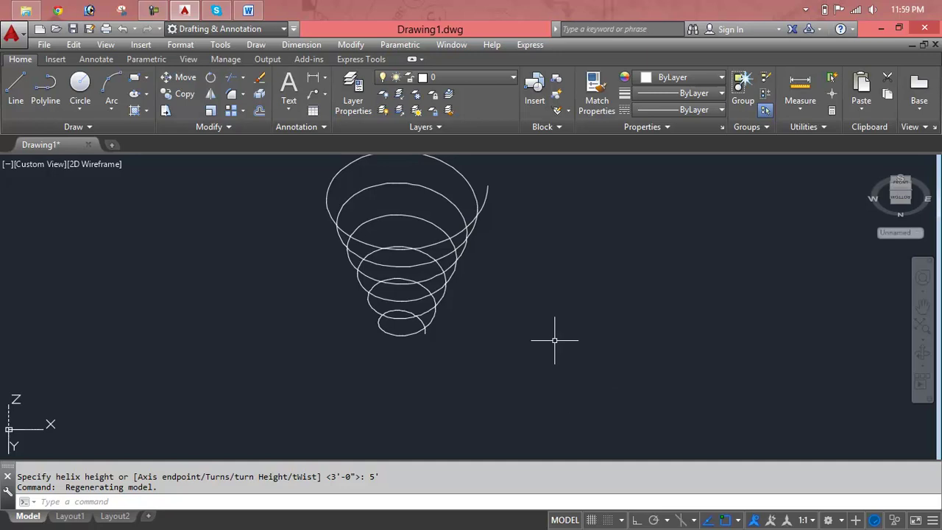
click(545, 250)
click(313, 298)
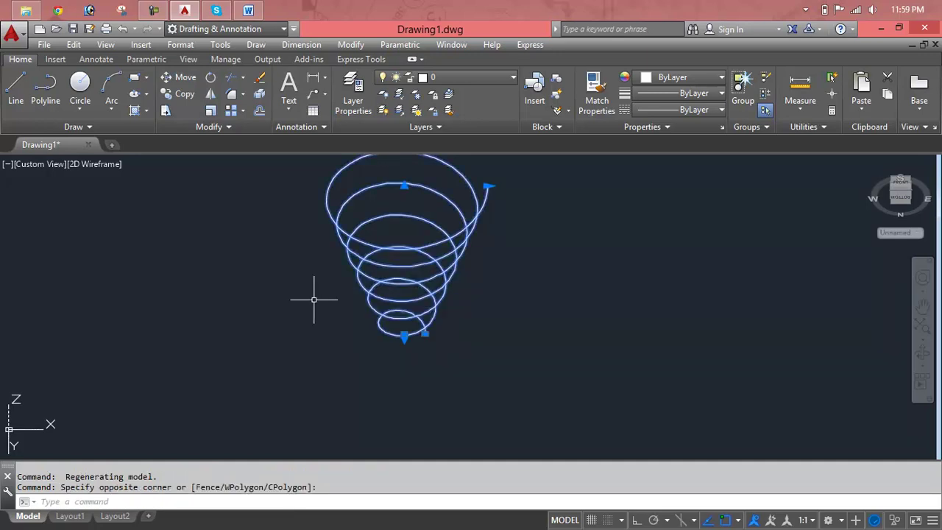
key(Delete)
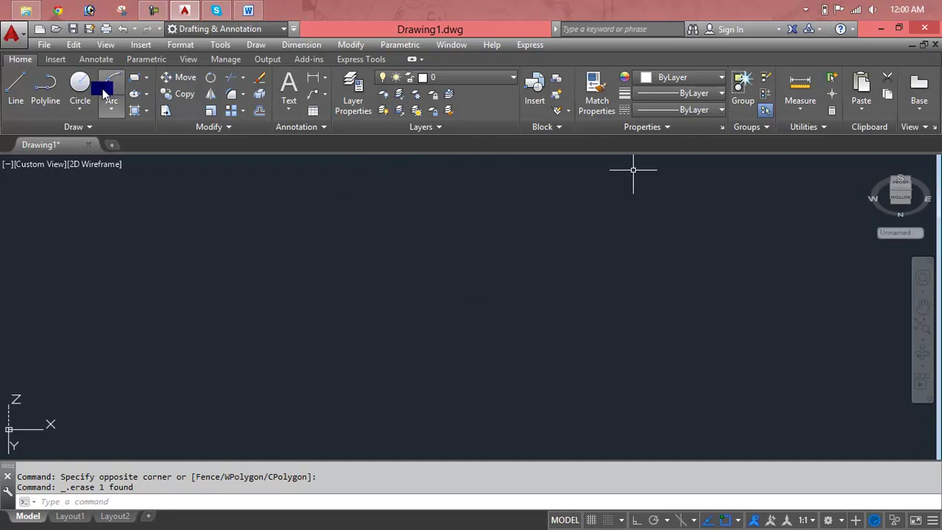
- Return the viewport to the Top view
click(75, 164)
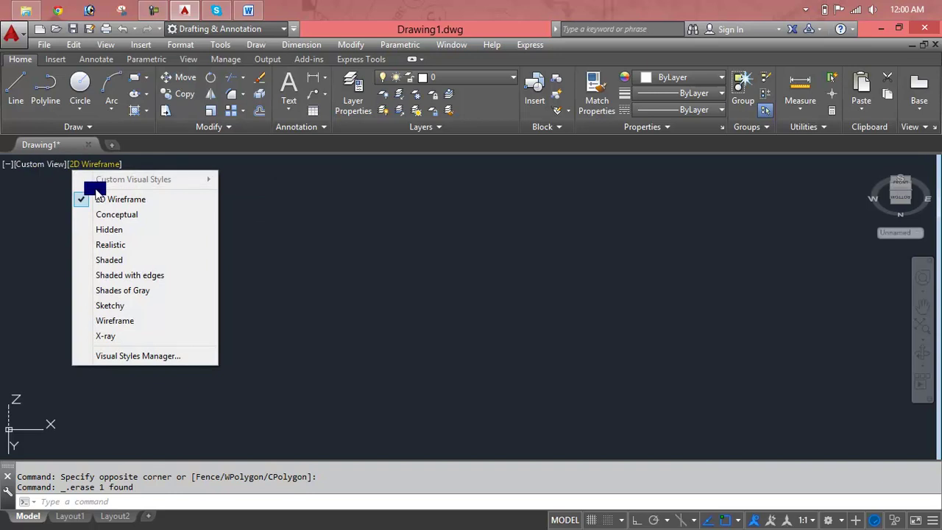
click(36, 164)
click(50, 196)
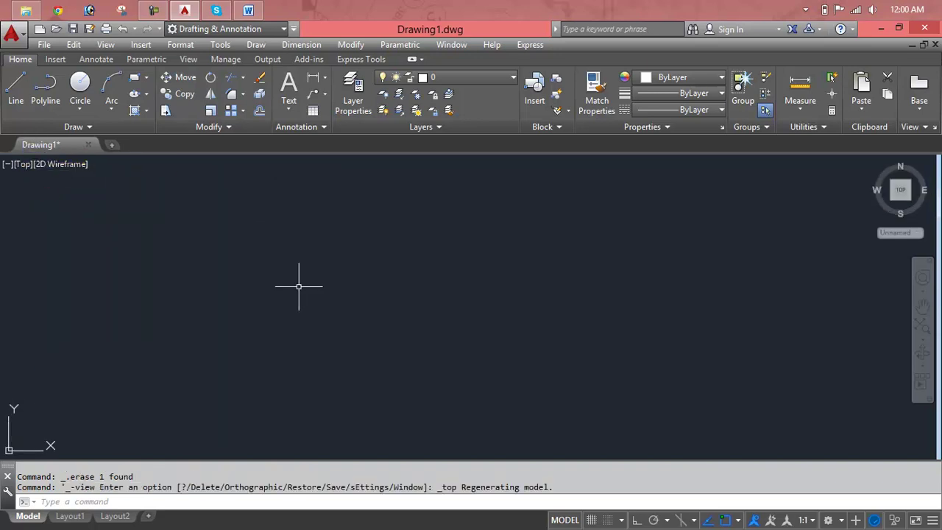